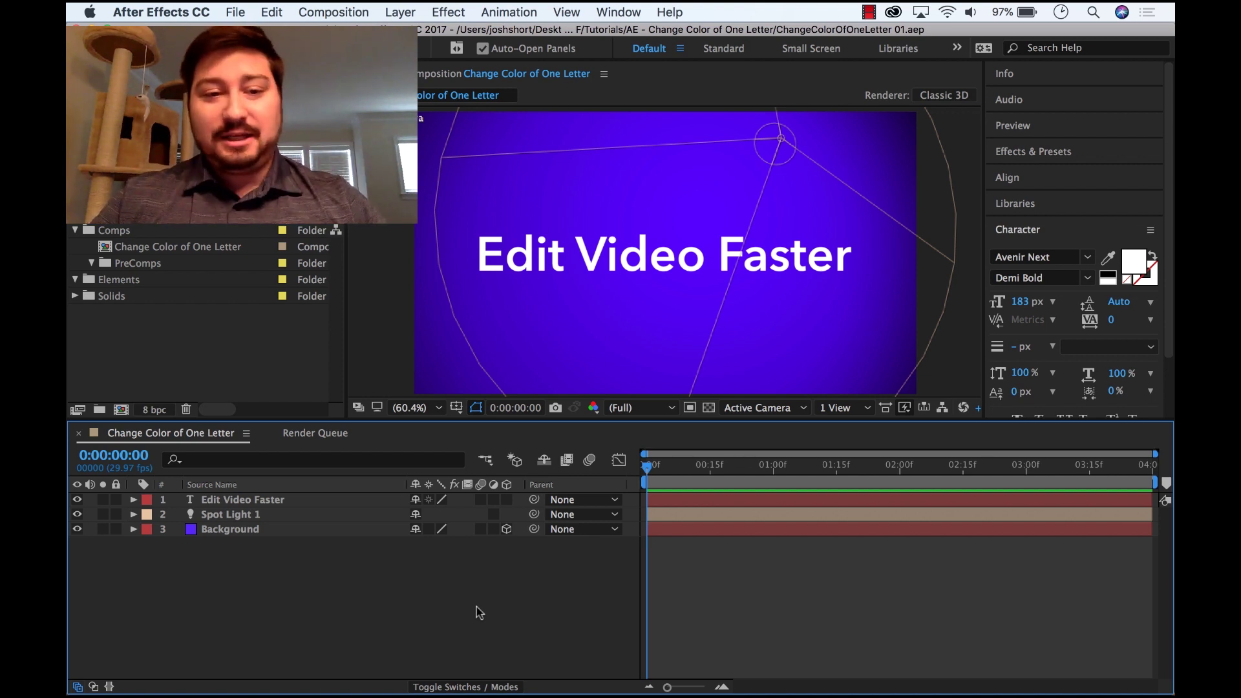
Step: Check the Background and Spot Light 1 layers, toggling the light off and on, then select the title layer
left_click(235, 528)
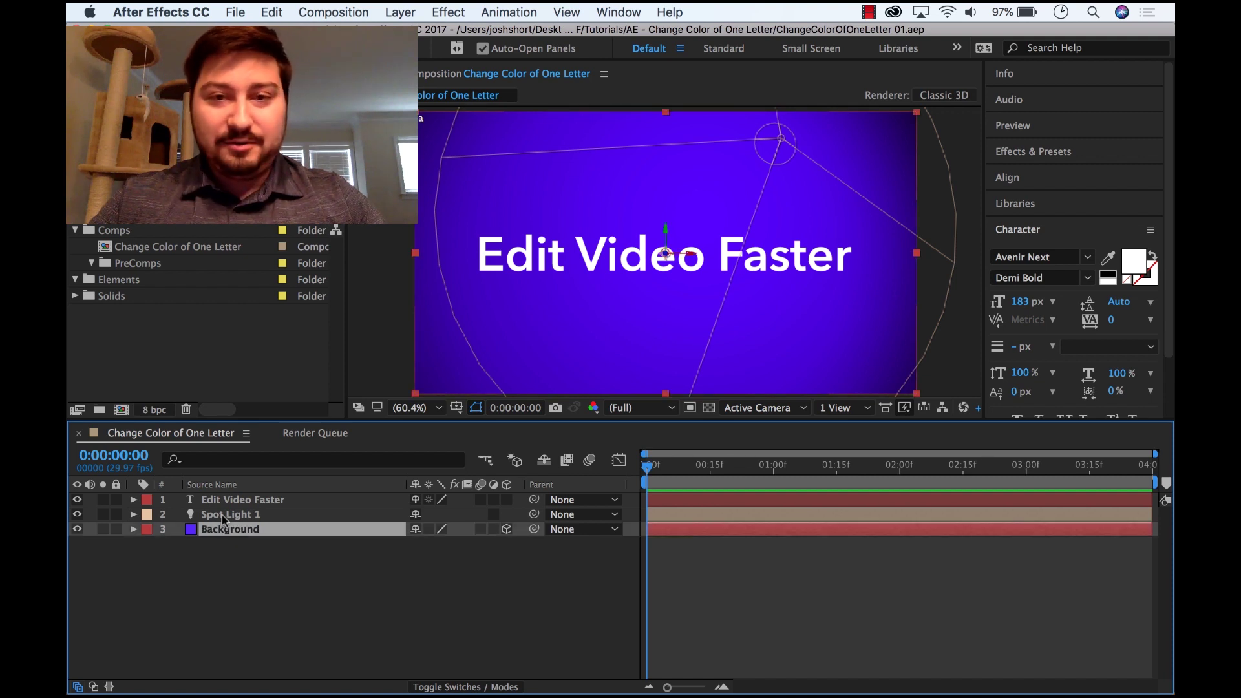
left_click(222, 515)
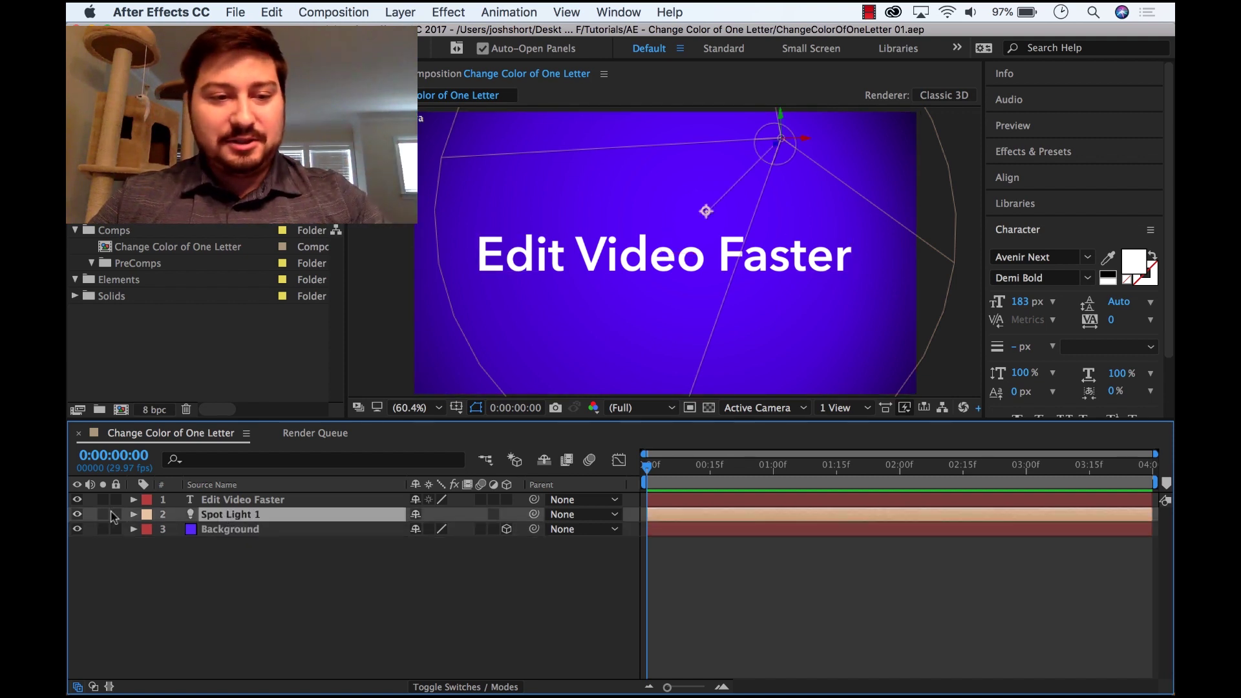
left_click(77, 515)
left_click(77, 515)
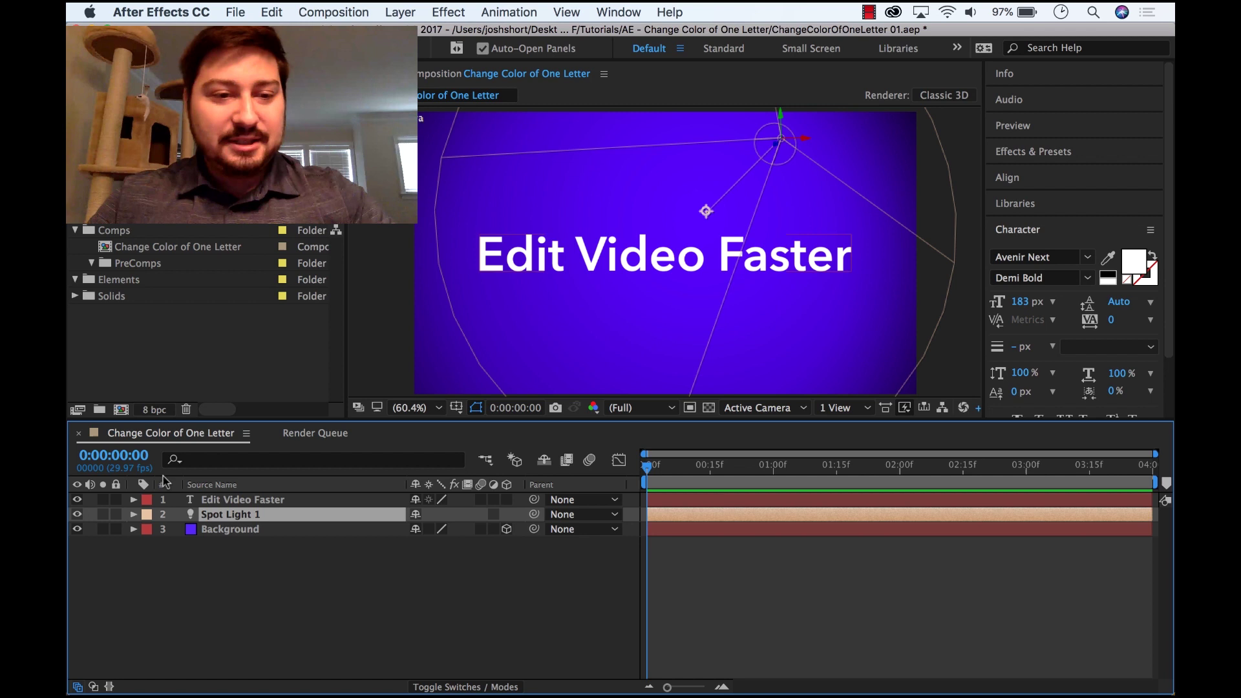
left_click(280, 502)
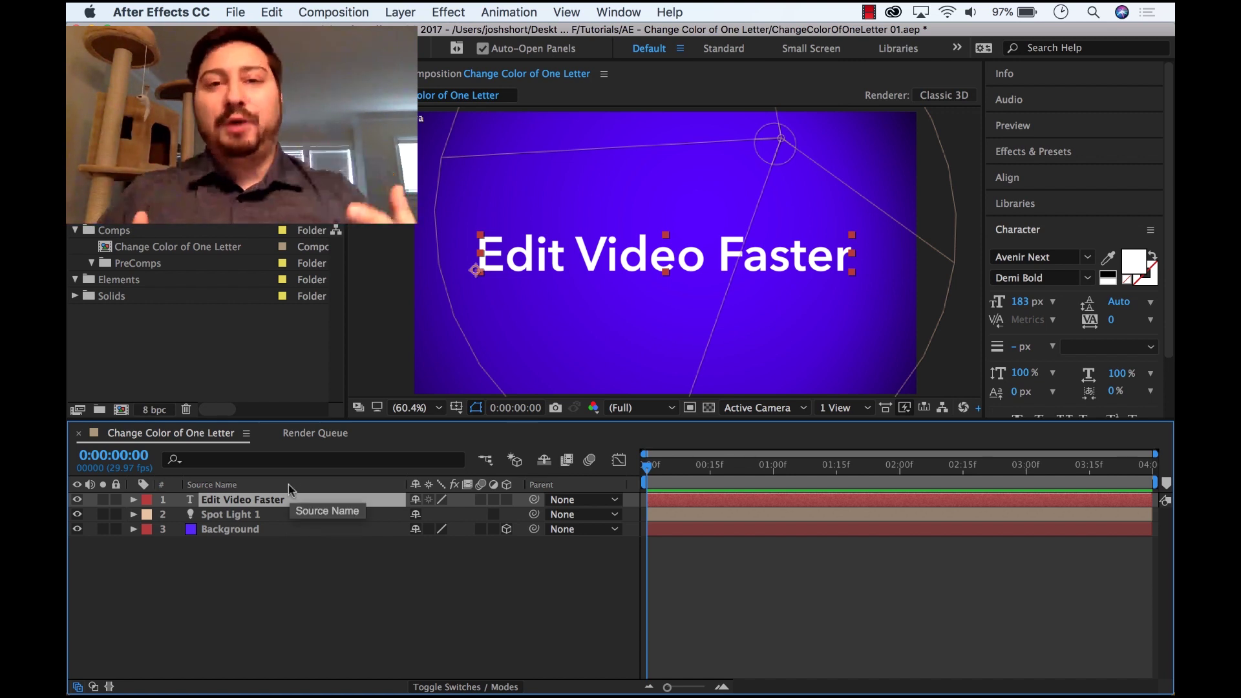
Step: Edit the title text and highlight just the V of 'Video'
double_click(219, 501)
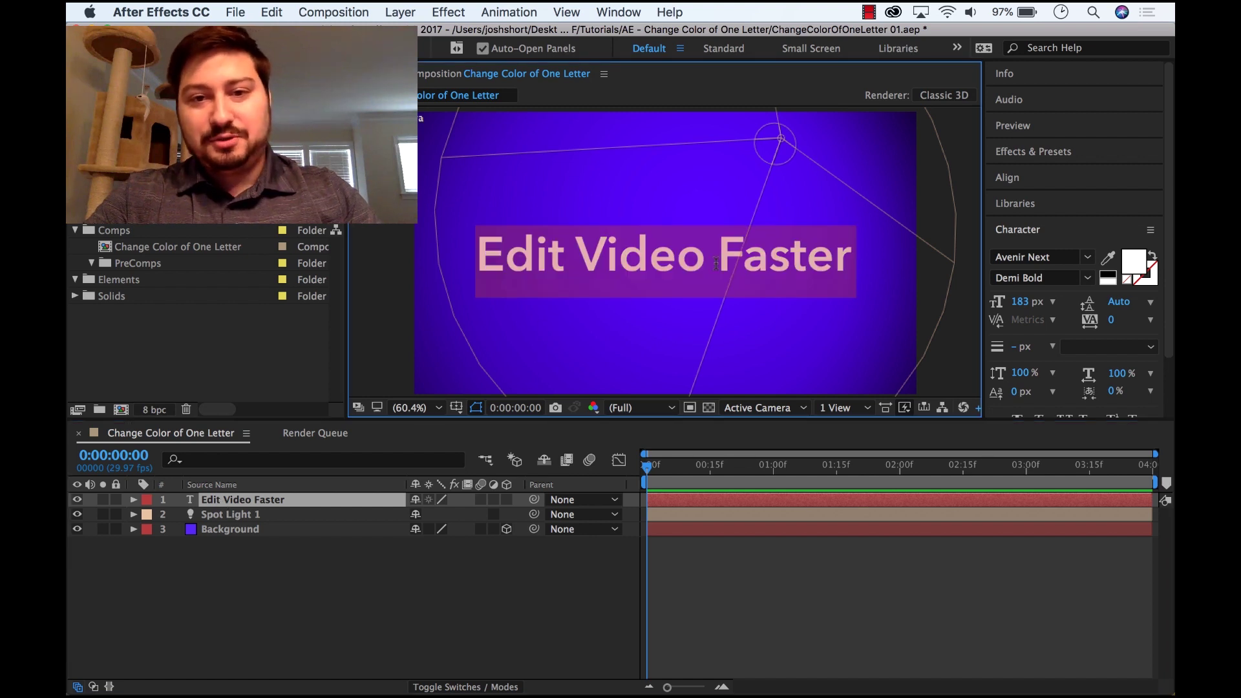
left_click(644, 259)
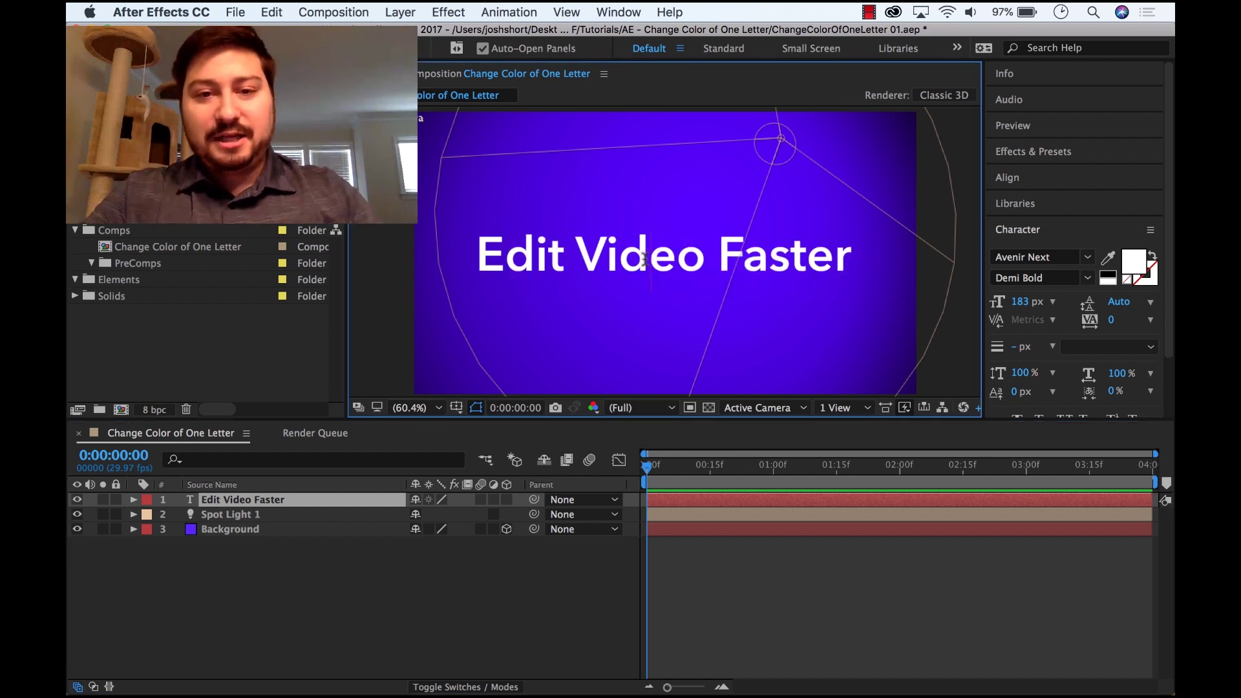
left_click_drag(579, 249, 607, 255)
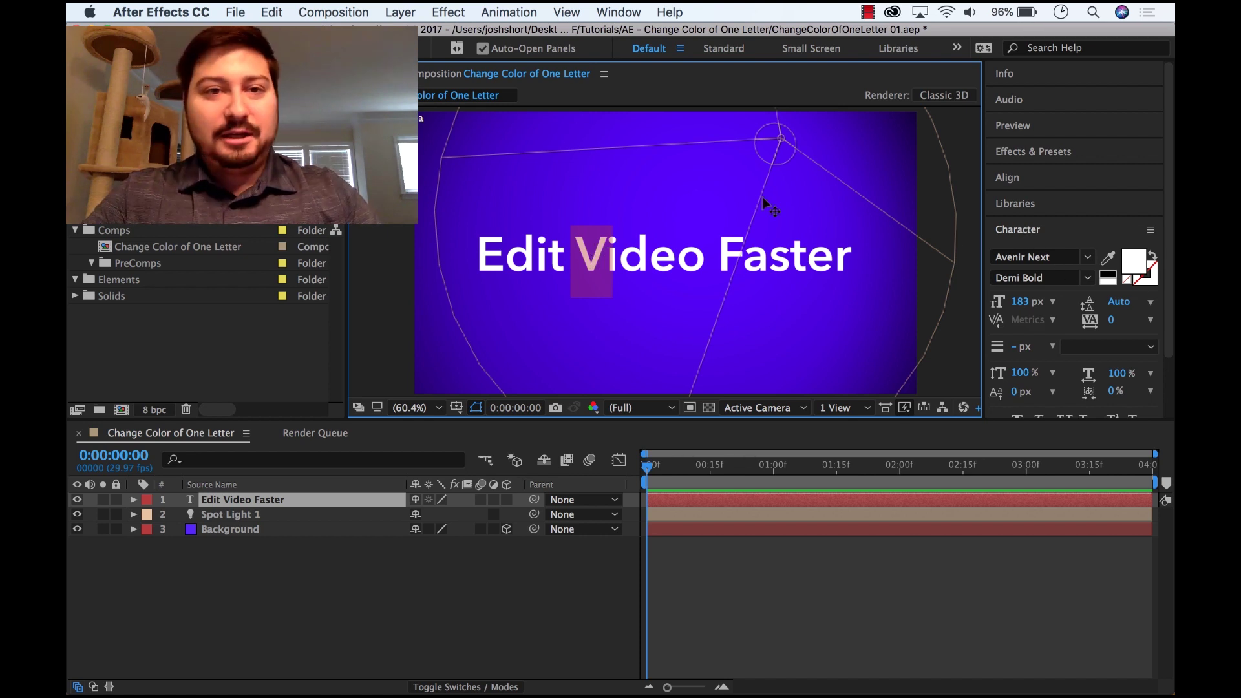
left_click(565, 11)
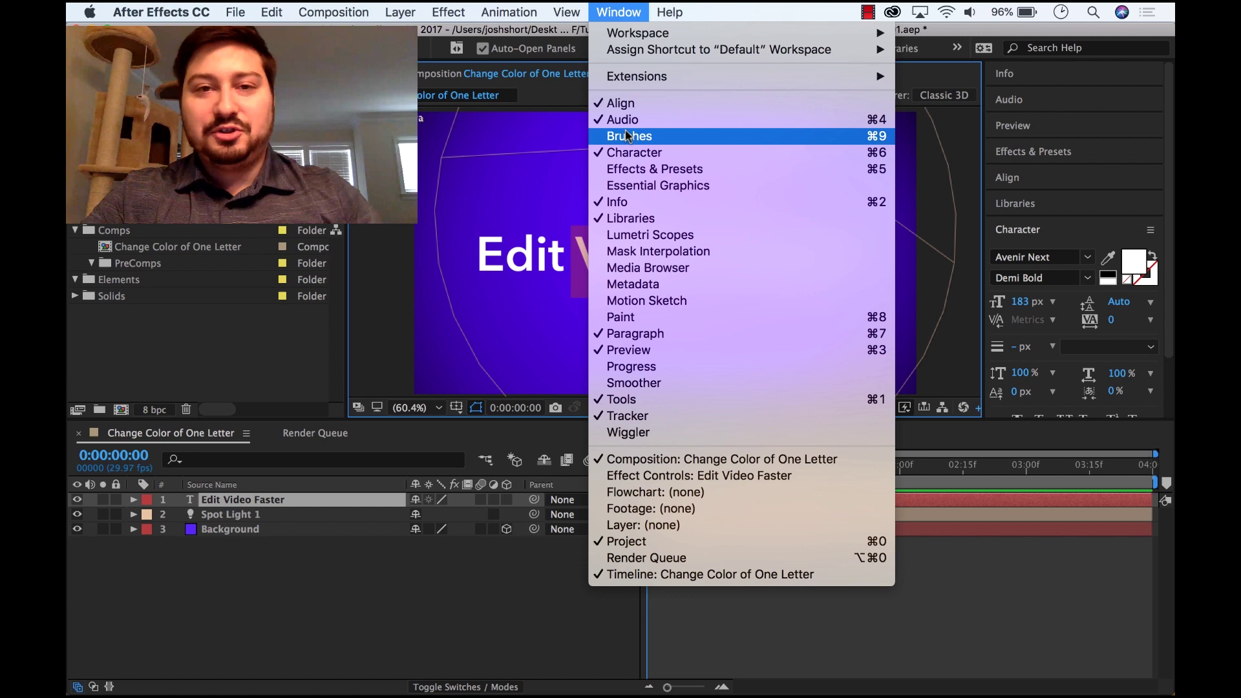
Step: Give the highlighted V a mint green fill through the Character panel's Fill Color picker
left_click(619, 12)
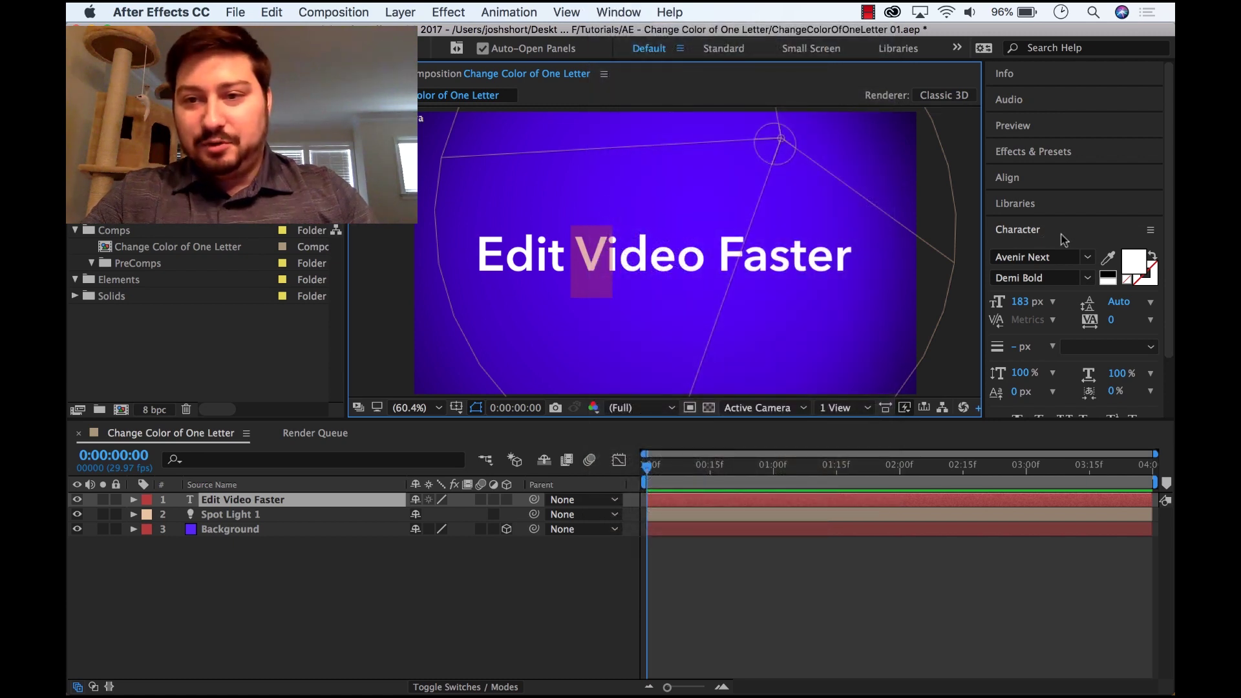
left_click(1135, 262)
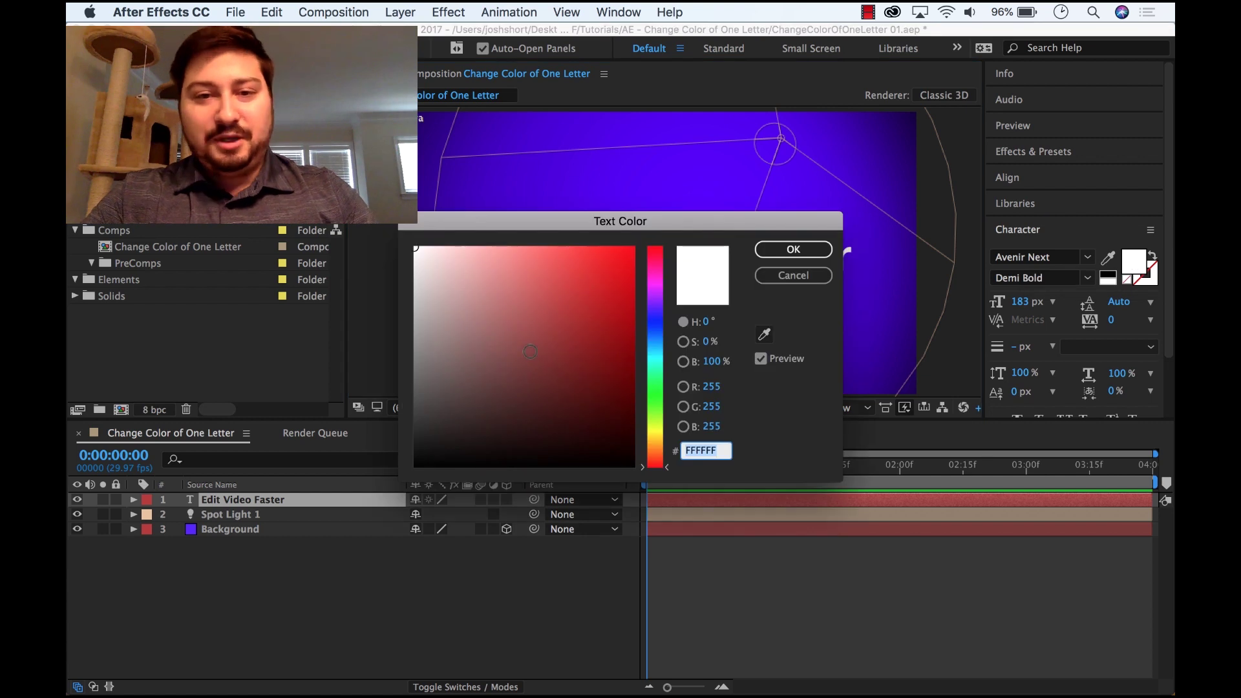
left_click(656, 372)
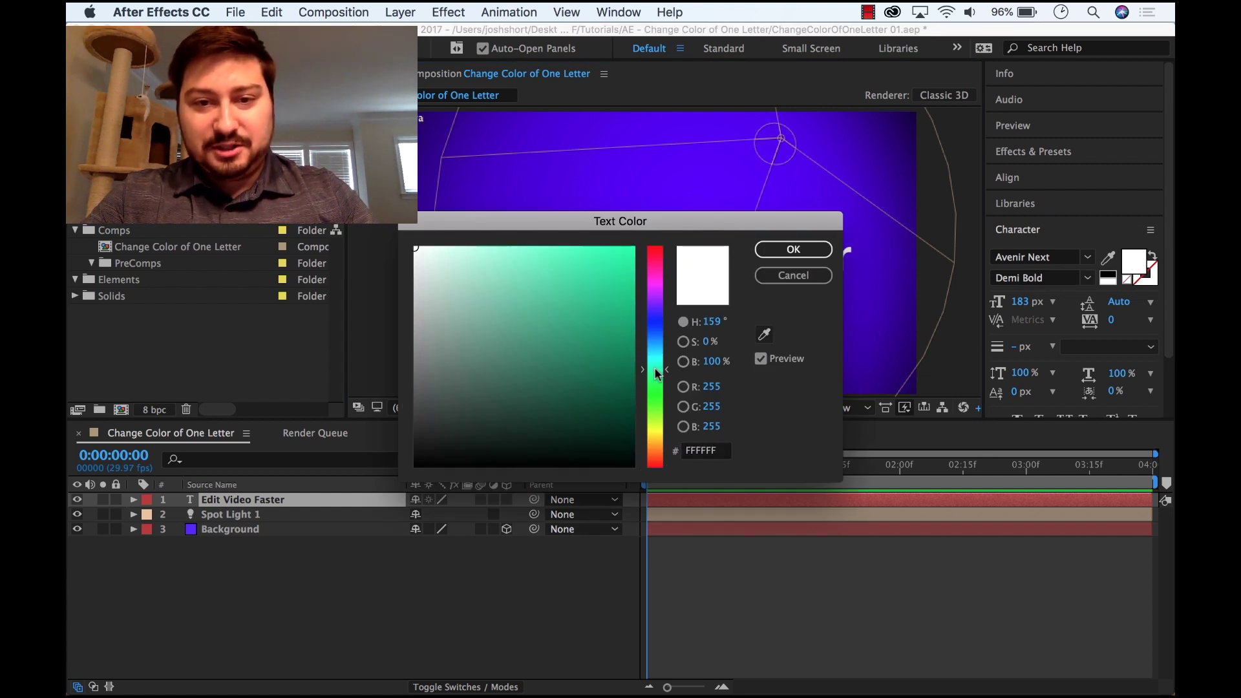
left_click(563, 272)
left_click(794, 250)
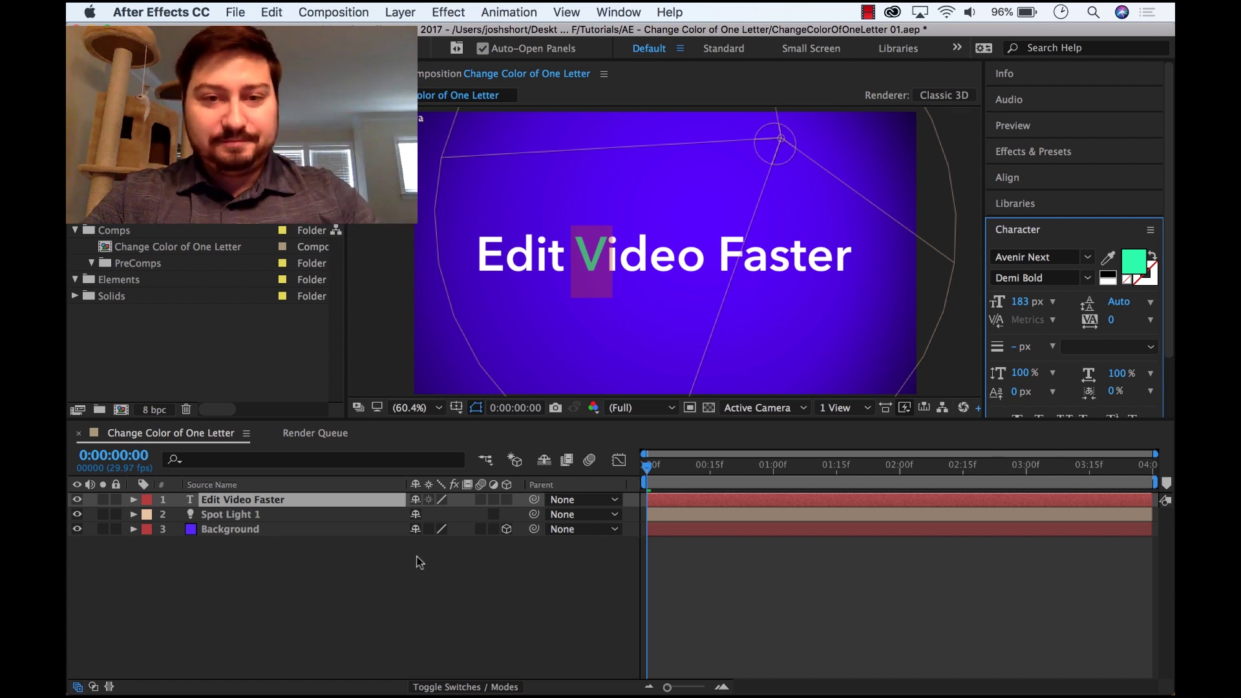
left_click(404, 596)
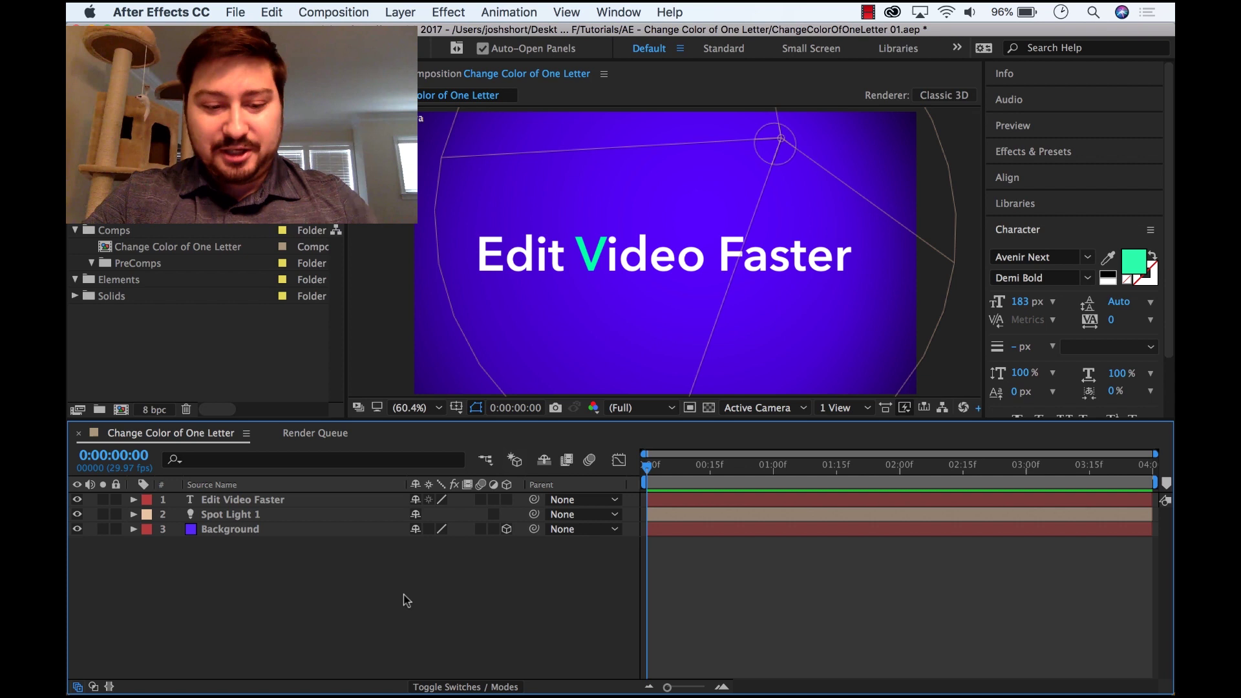
Step: Undo the V's green fill colour change
key("ctrl+Down")
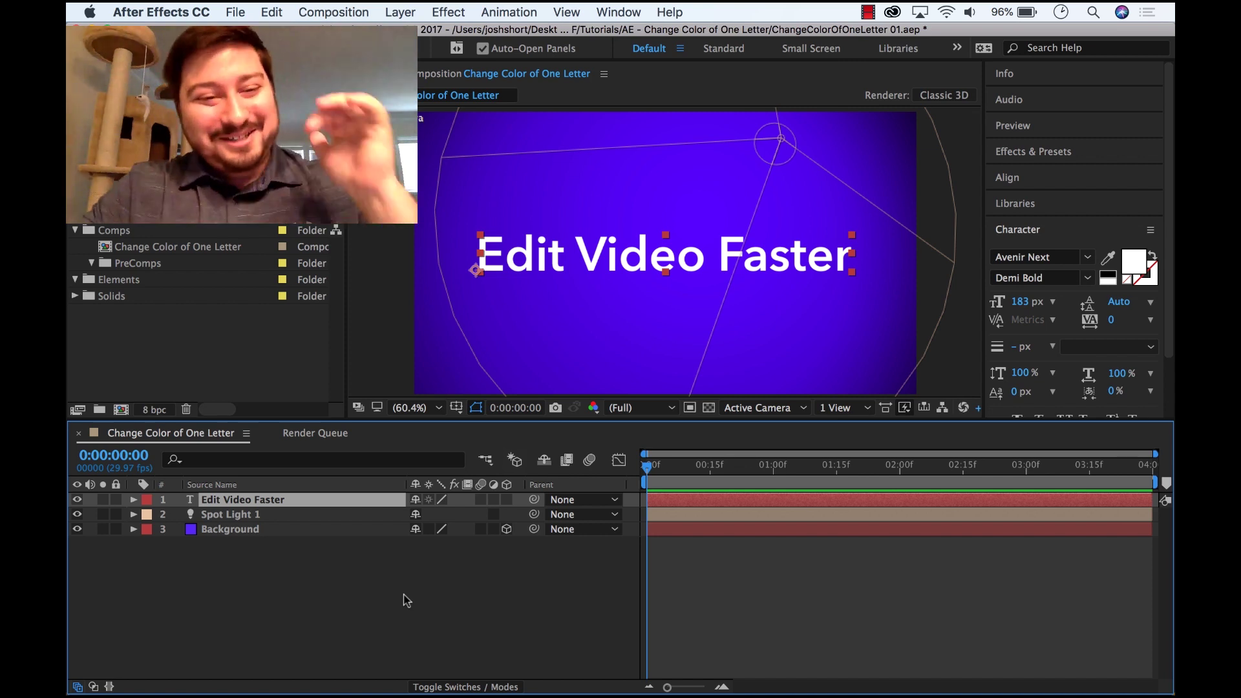
Step: Add an Animate > Fill Color > RGB animator to the 'Edit Video Faster' text layer
left_click(134, 501)
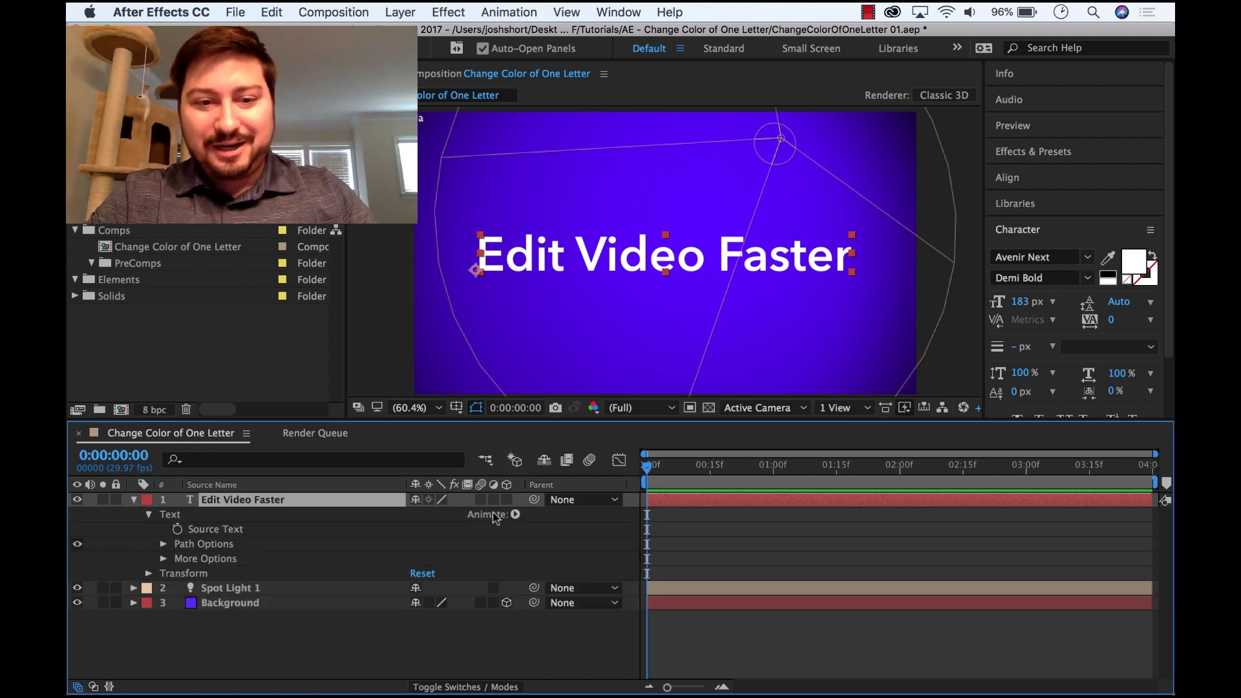
left_click(514, 515)
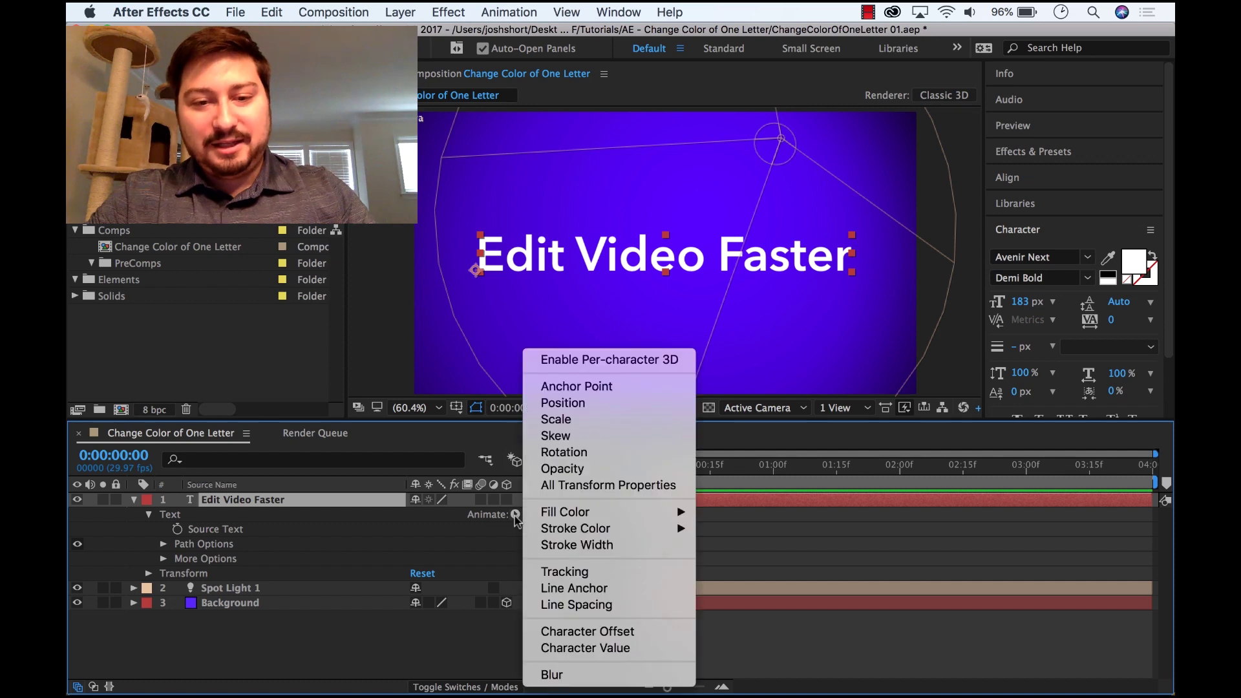
mouse_move(565, 512)
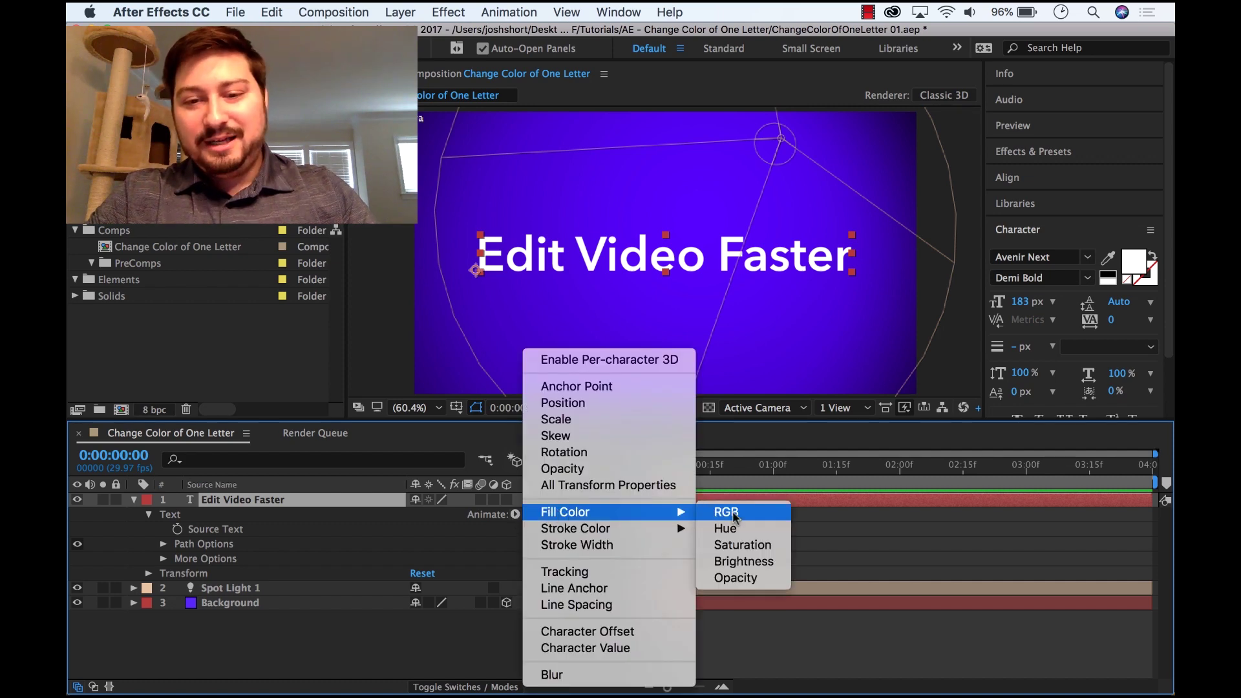
left_click(727, 512)
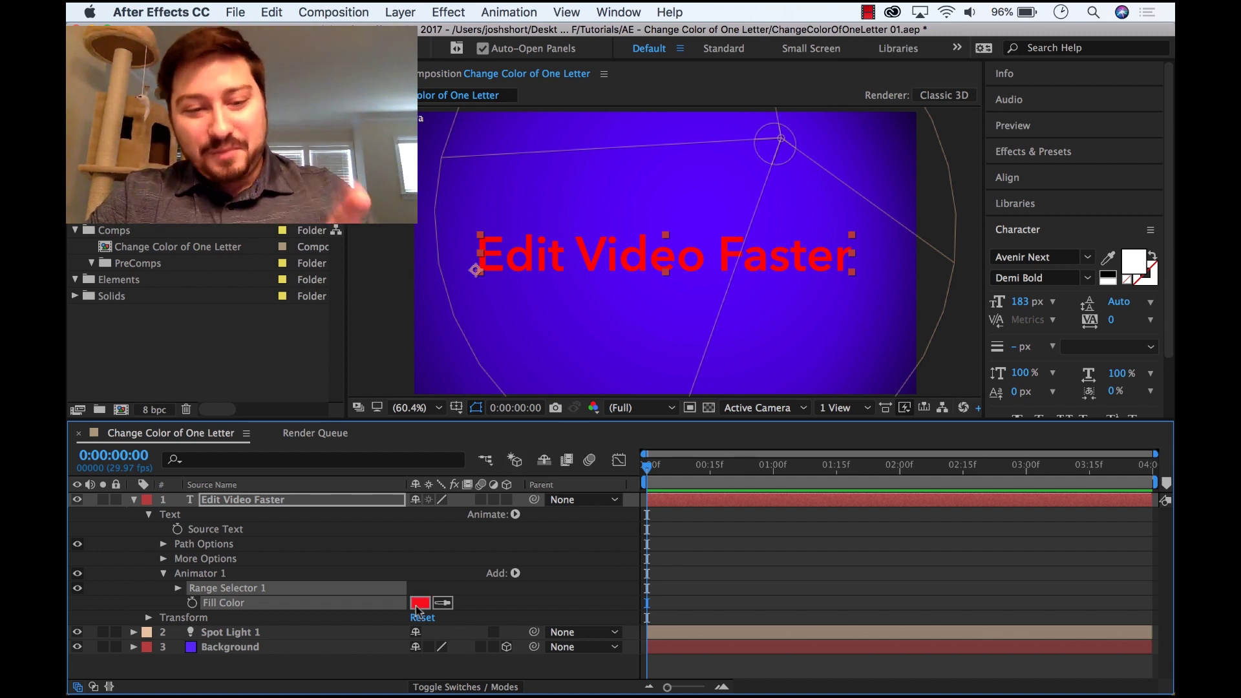
Step: Set Range Selector 1 to Start 27% and End 36%
left_click(179, 589)
scroll(284, 580, "down", 2)
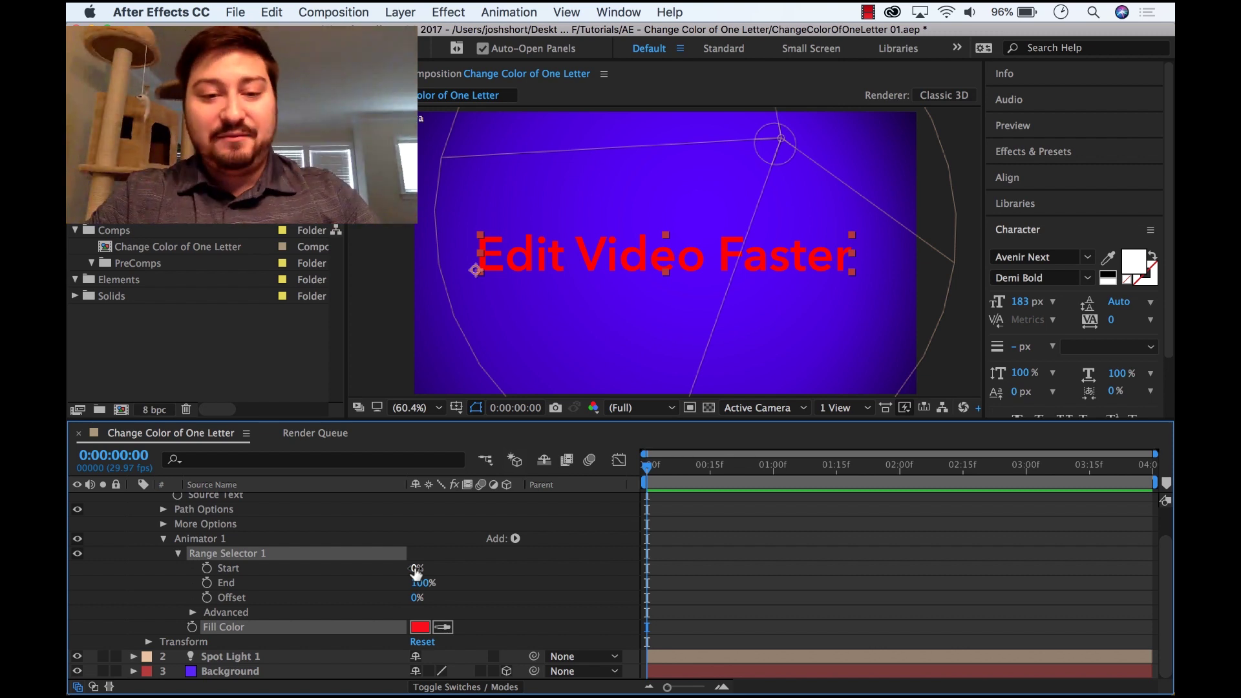
left_click_drag(416, 572, 441, 574)
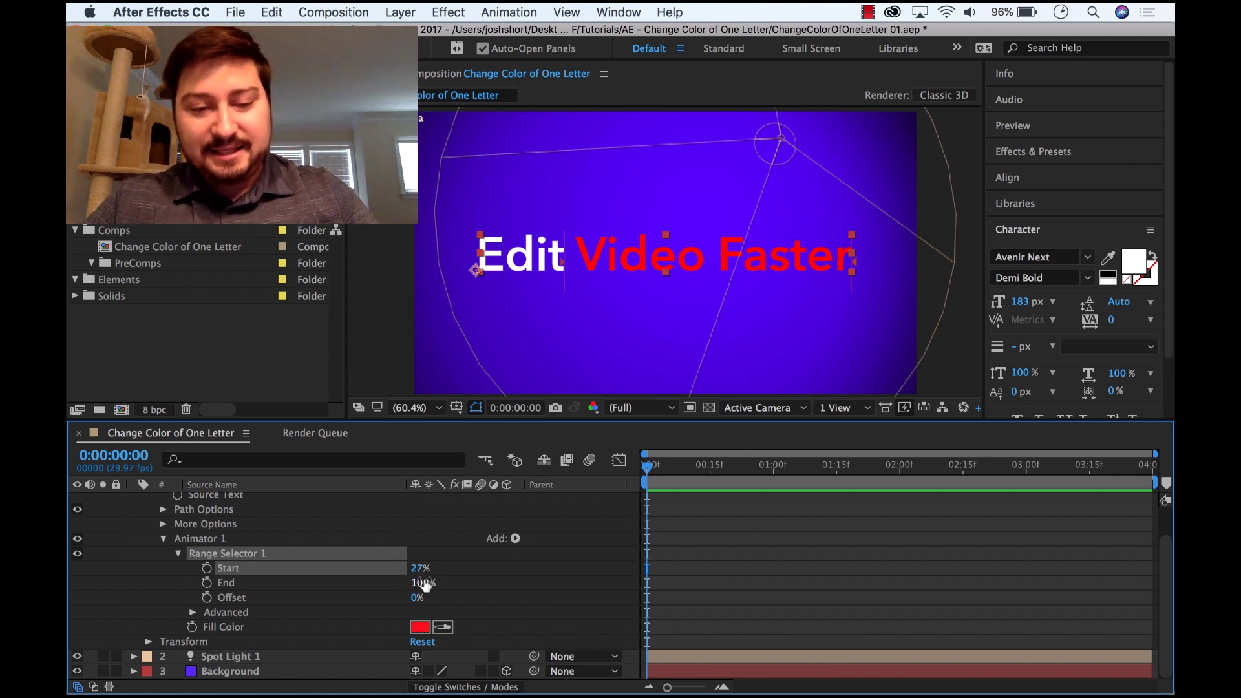
left_click_drag(424, 583, 360, 582)
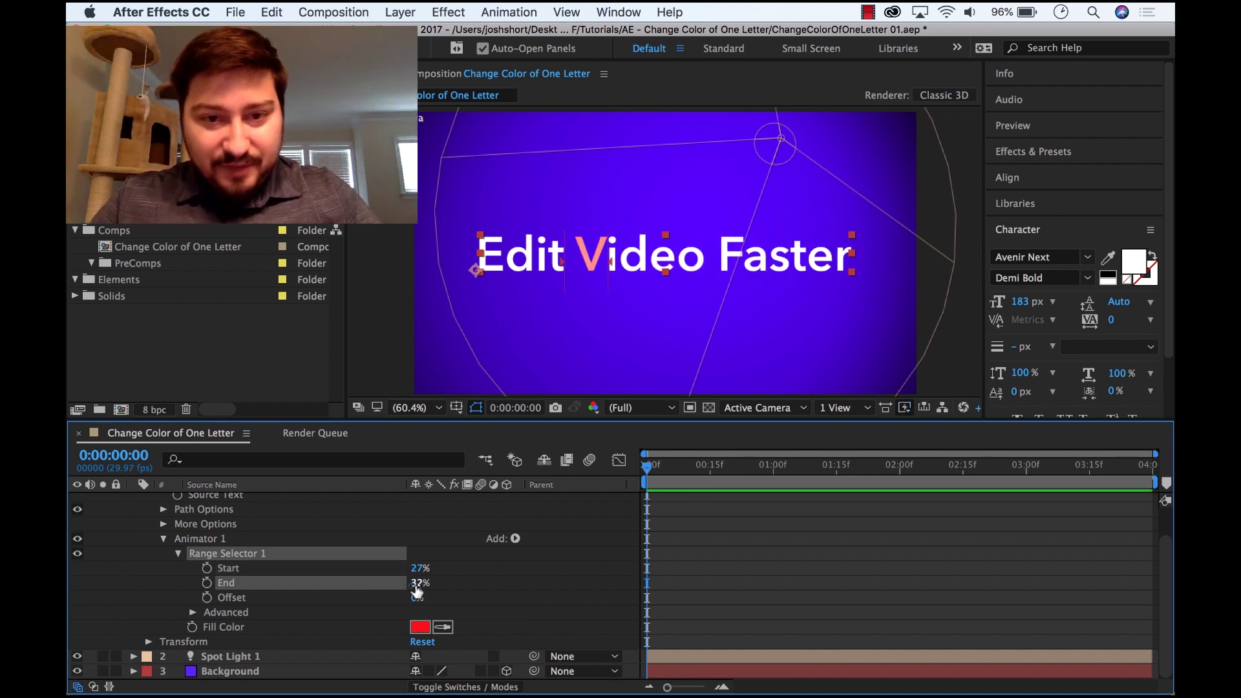
left_click(417, 584)
key("Up")
key("Up")
key("Up")
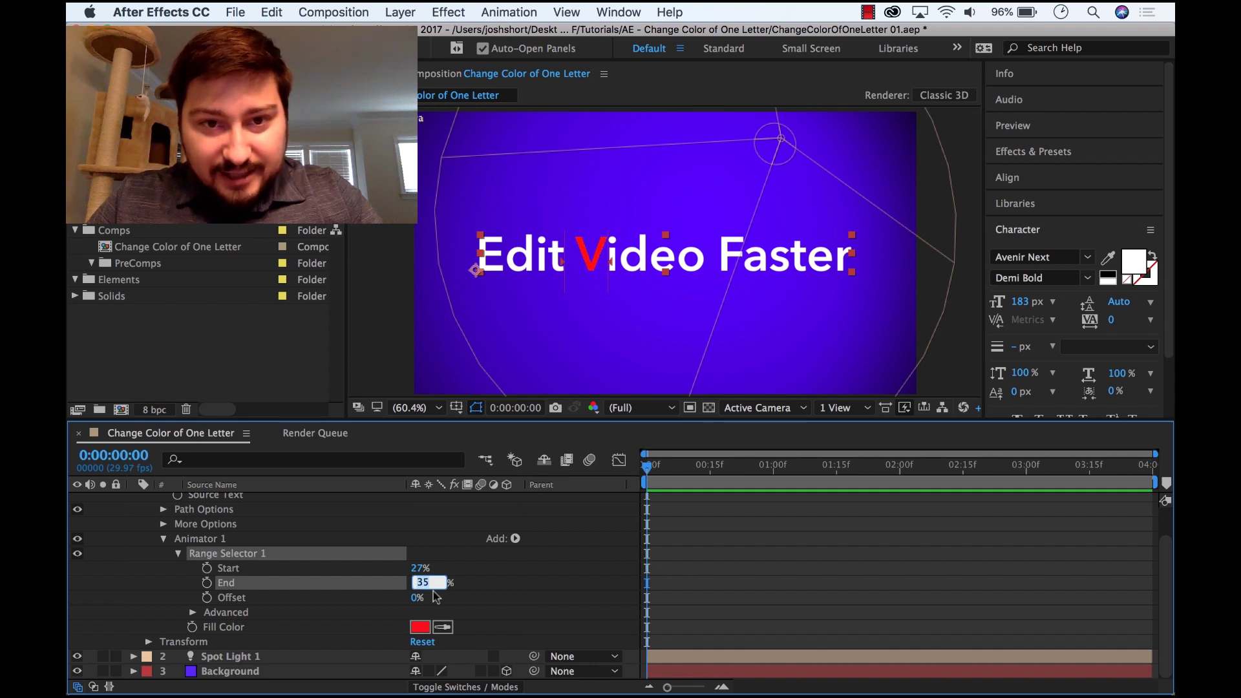
type("36")
key("Return")
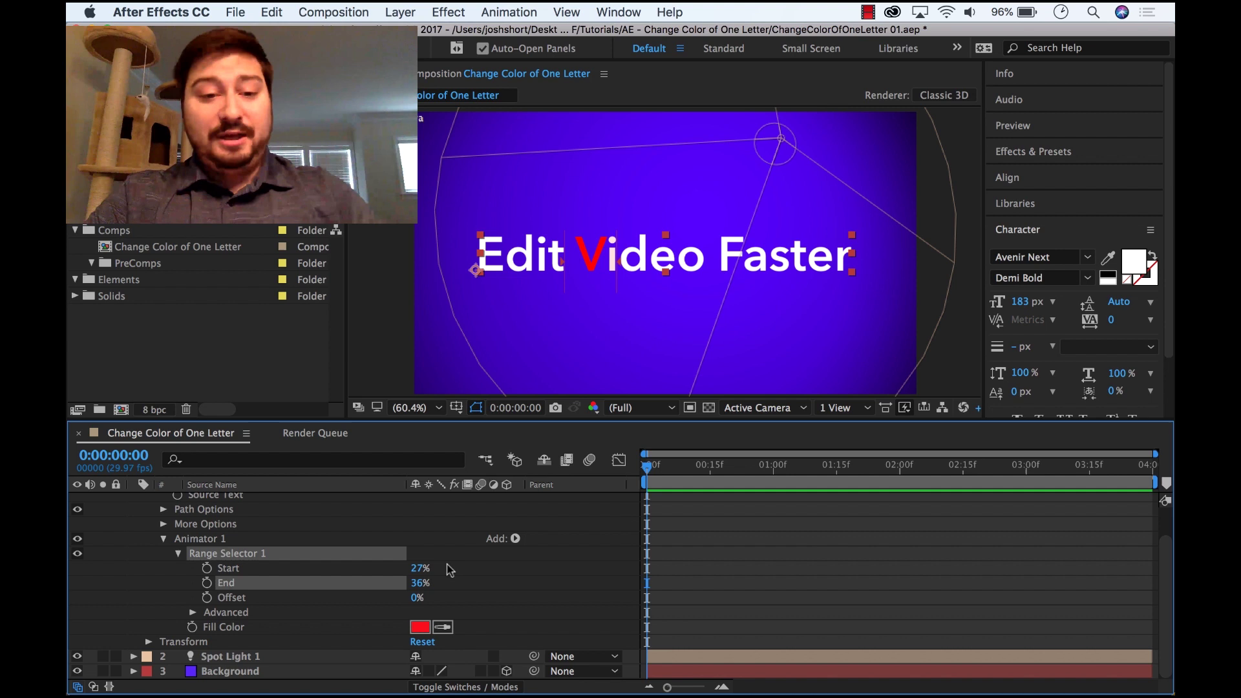
Step: Change Animator 1's Fill Color from red to blue
left_click(419, 627)
left_click(574, 296)
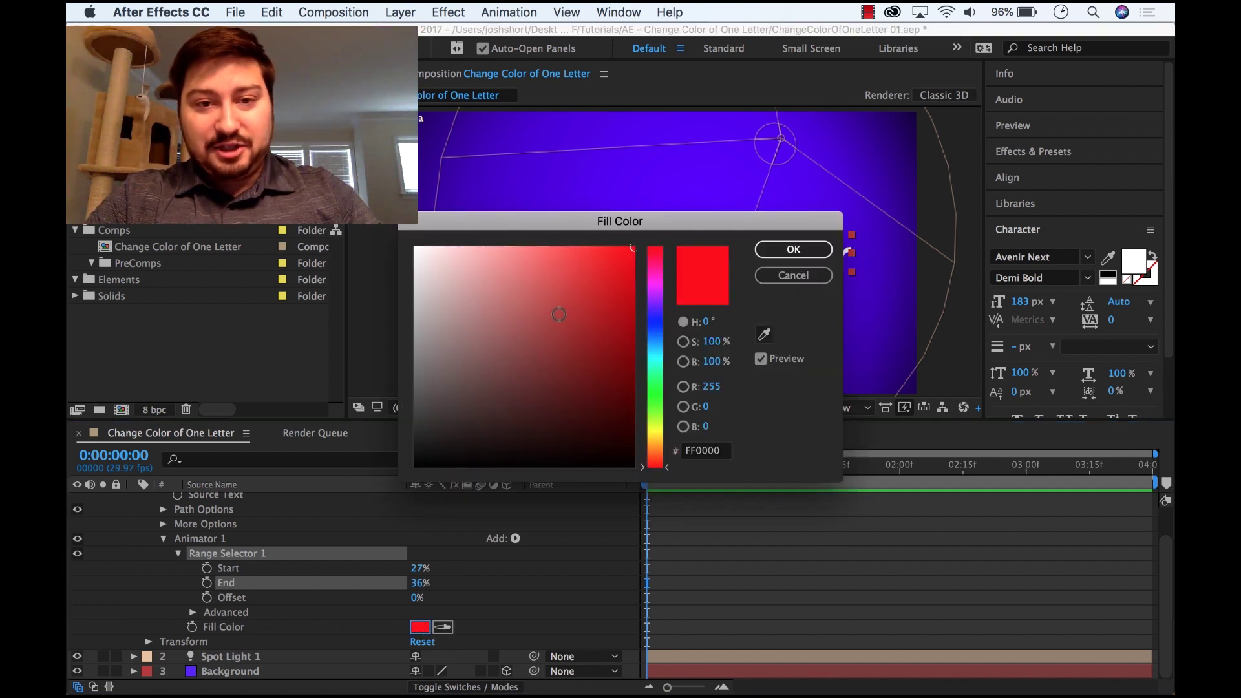
left_click(652, 336)
left_click_drag(605, 275, 616, 264)
left_click(766, 250)
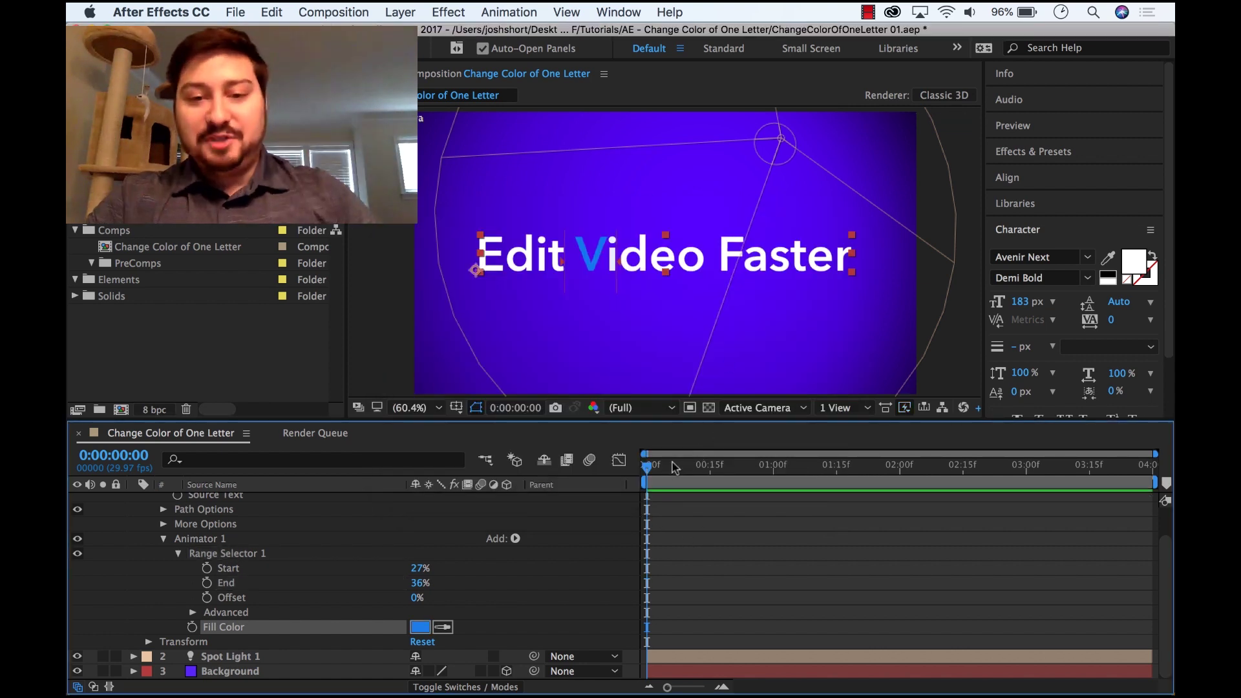
left_click_drag(662, 454, 612, 475)
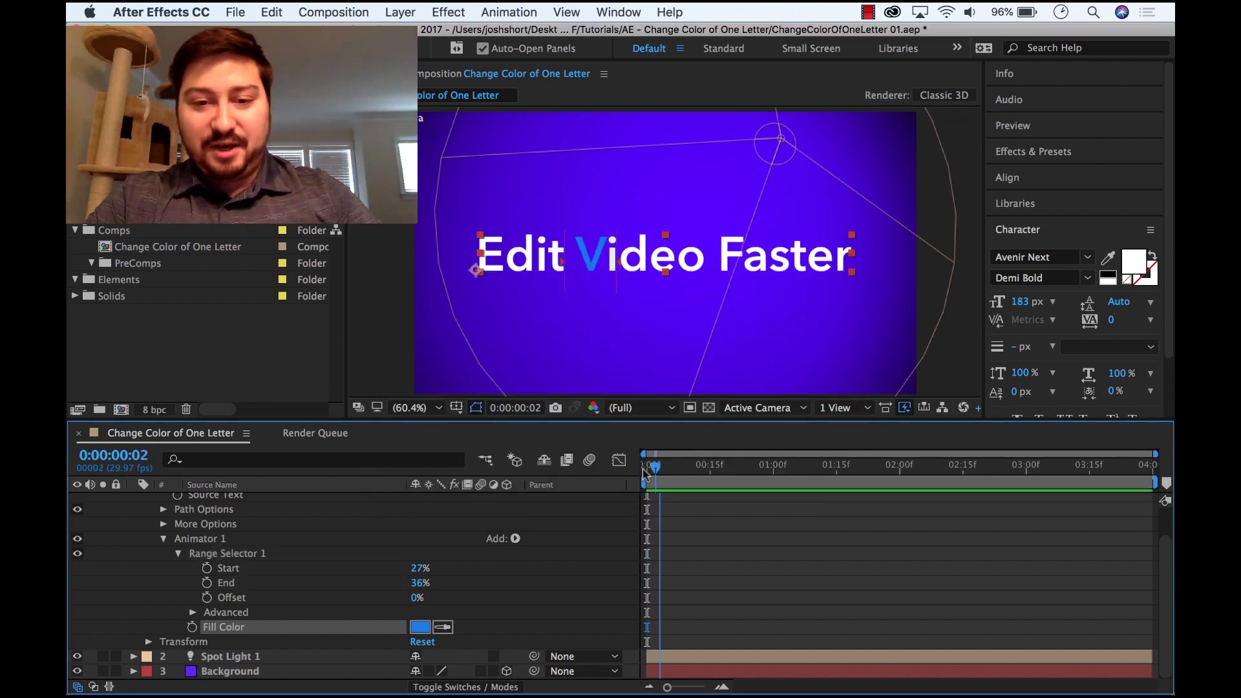
Step: Keyframe Fill Color blue at 0:00 and green at 0:00:01:24, then scrub to preview
left_click(193, 628)
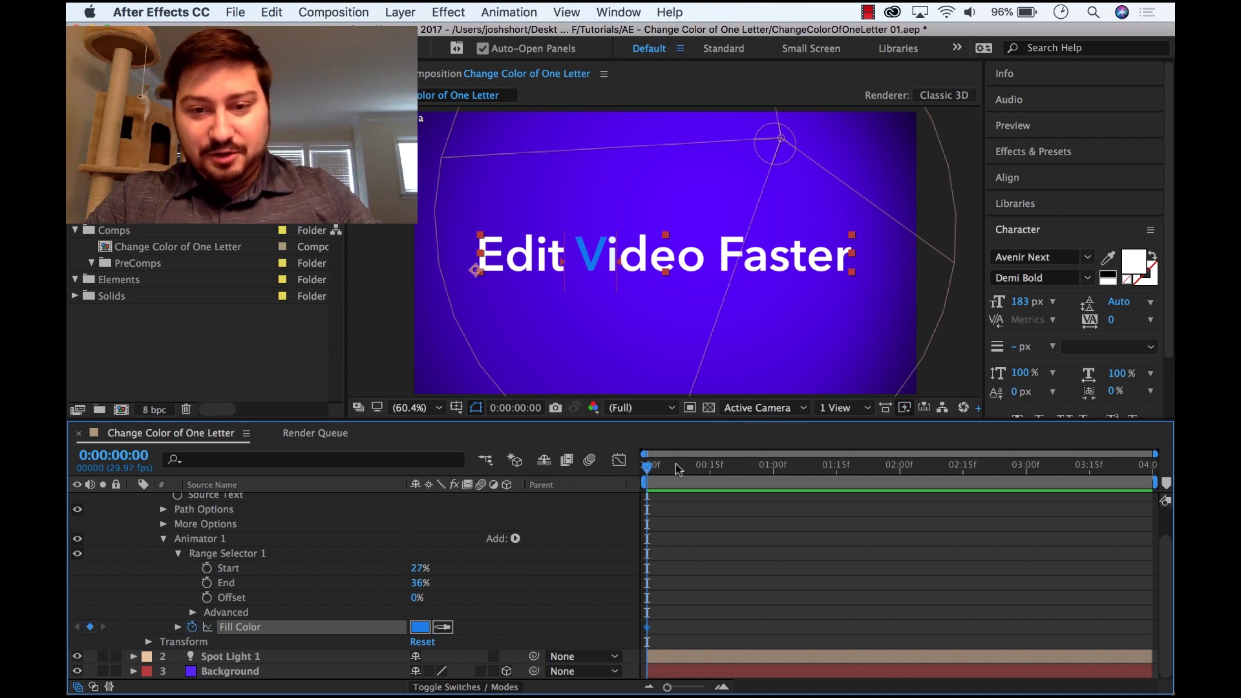
left_click_drag(676, 470, 876, 467)
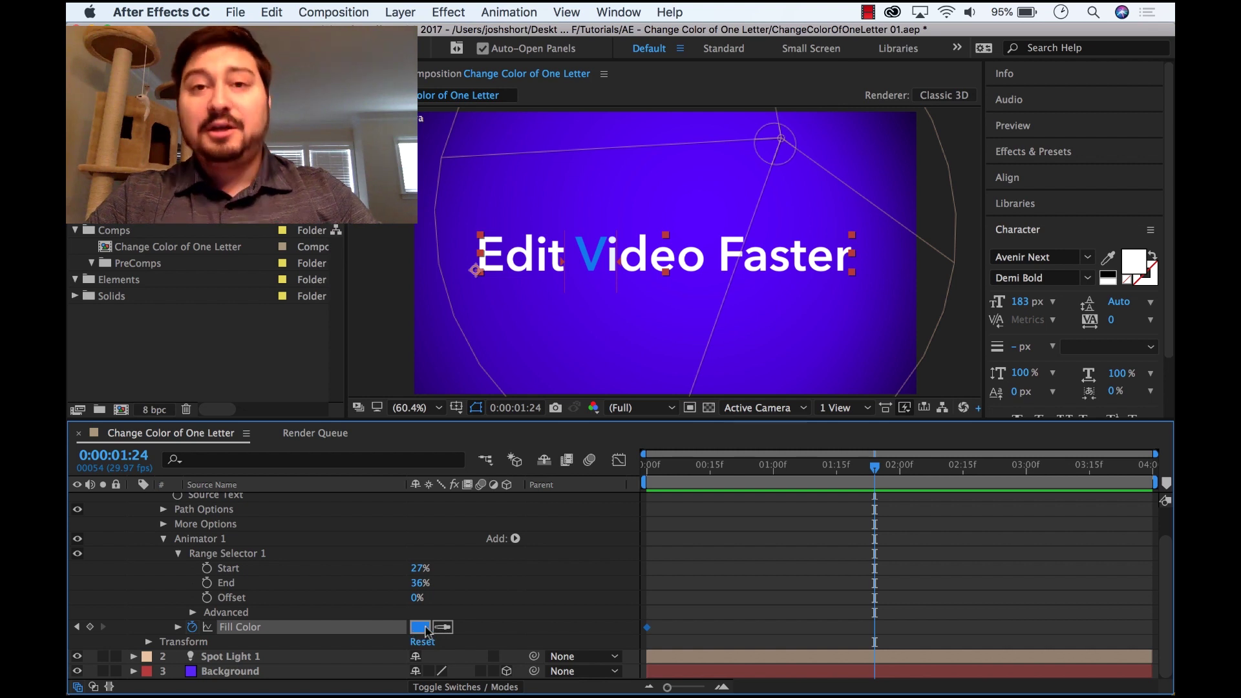
left_click(421, 627)
left_click(657, 401)
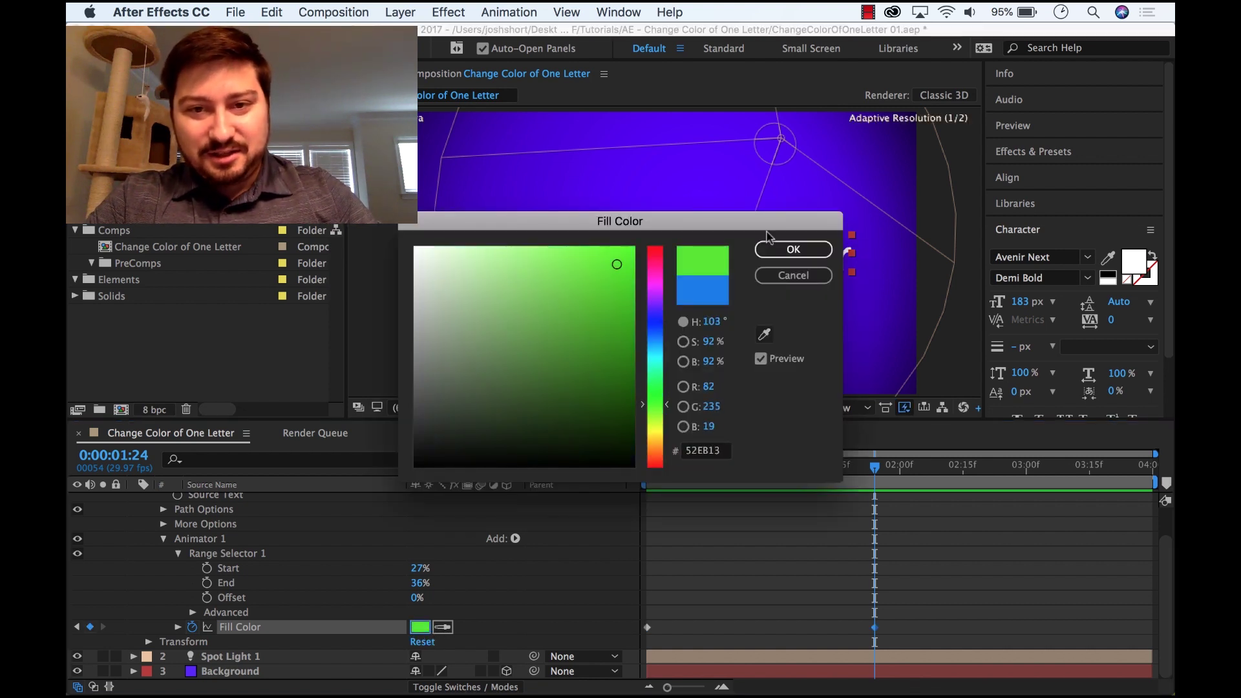
left_click(793, 250)
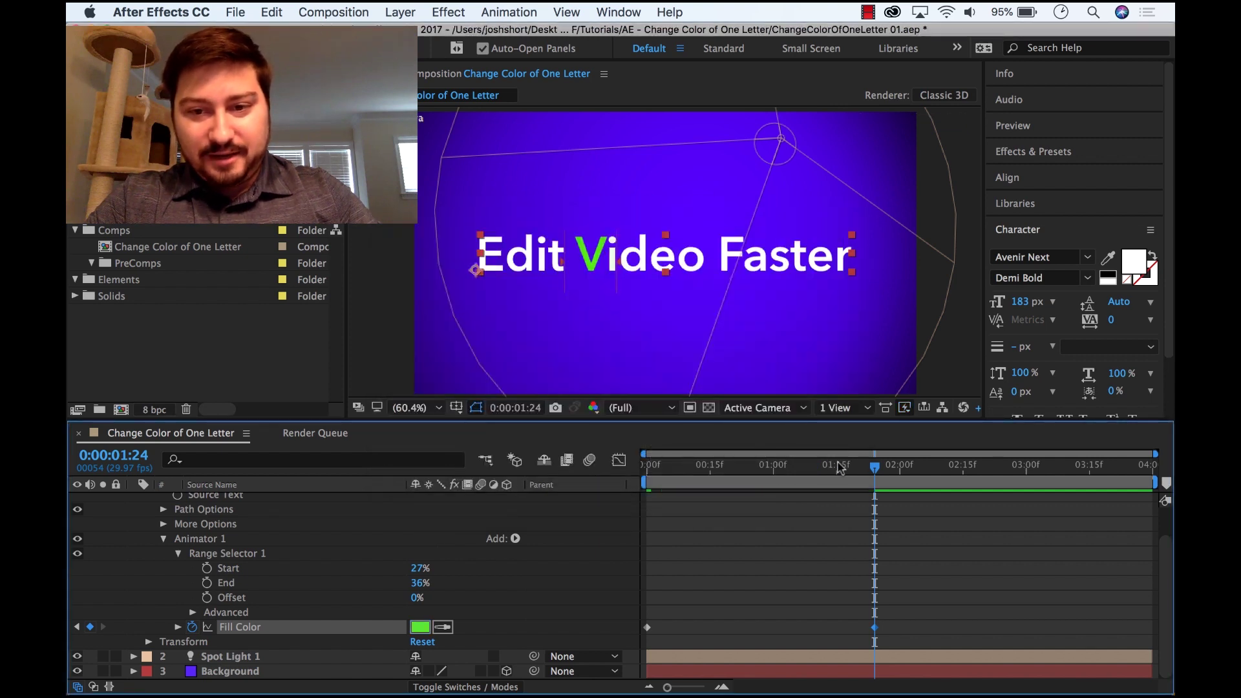
mouse_move(841, 464)
left_mouse_down()
mouse_move(647, 464)
mouse_move(890, 471)
left_mouse_up()
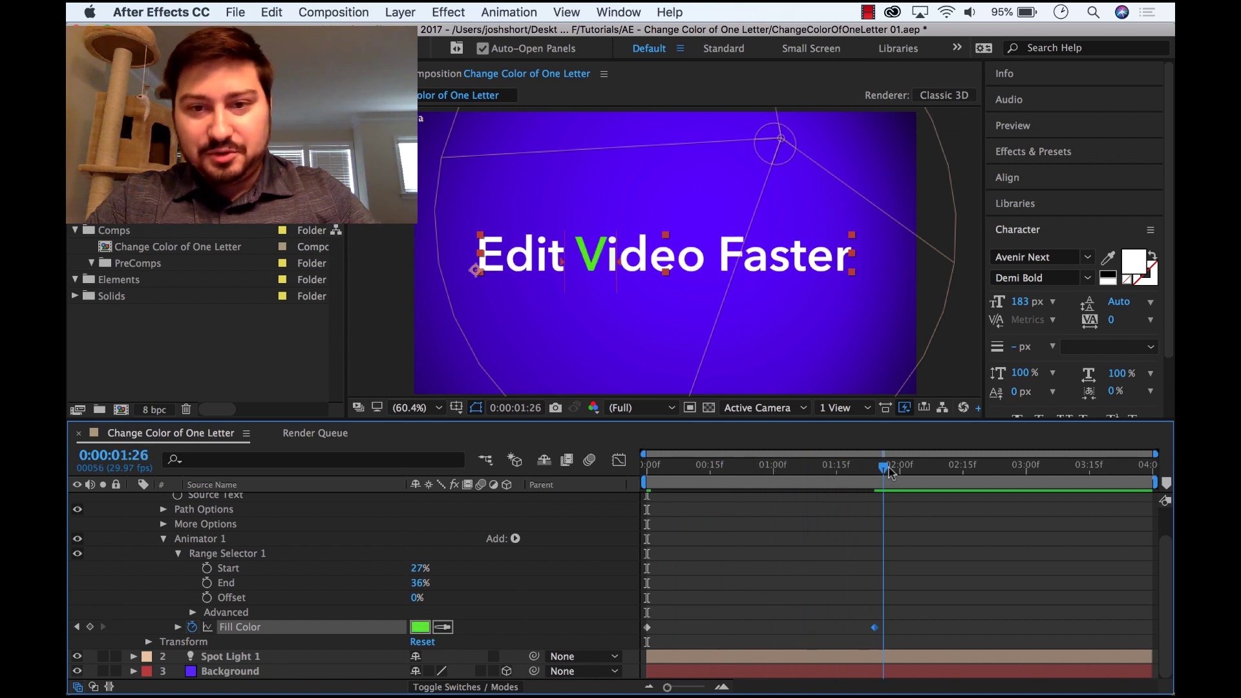
mouse_move(891, 472)
left_mouse_down()
mouse_move(824, 481)
mouse_move(886, 475)
left_mouse_up()
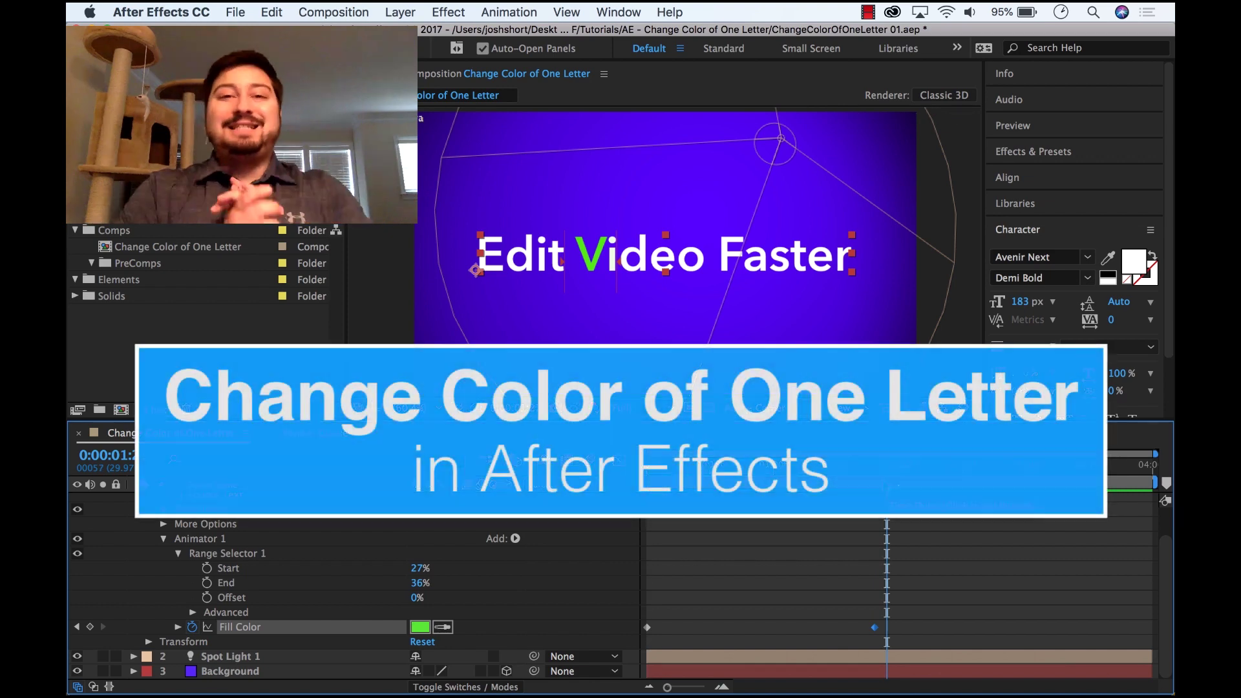